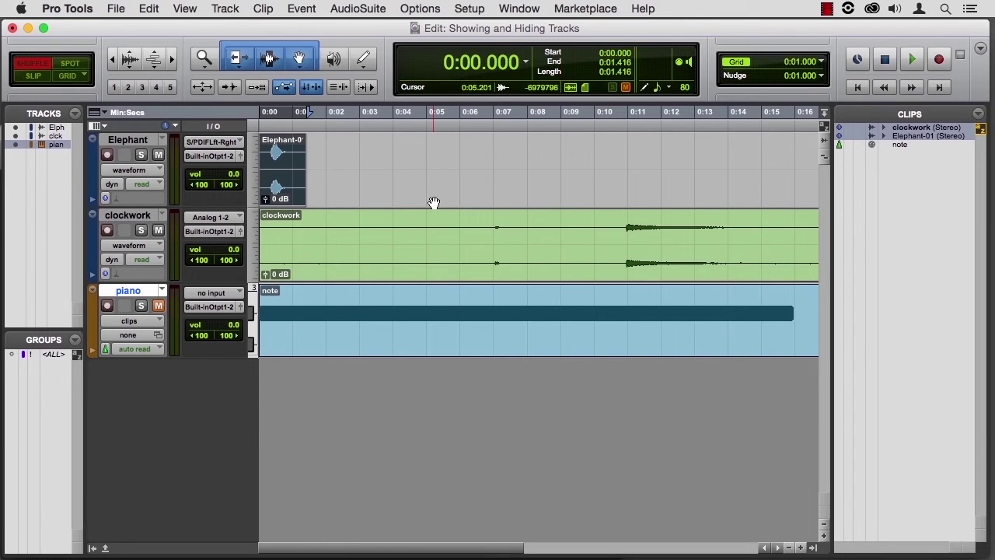
# Create three new tracks in one batch: an Aux Input, a Master Fader and a MIDI Track.
pyautogui.press('super+shift+n')
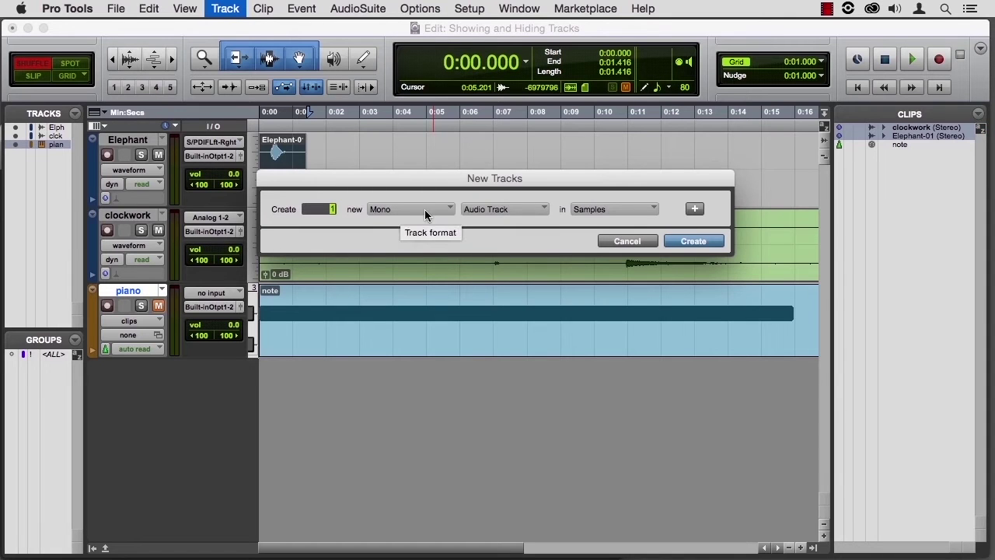
pyautogui.click(477, 212)
pyautogui.click(481, 225)
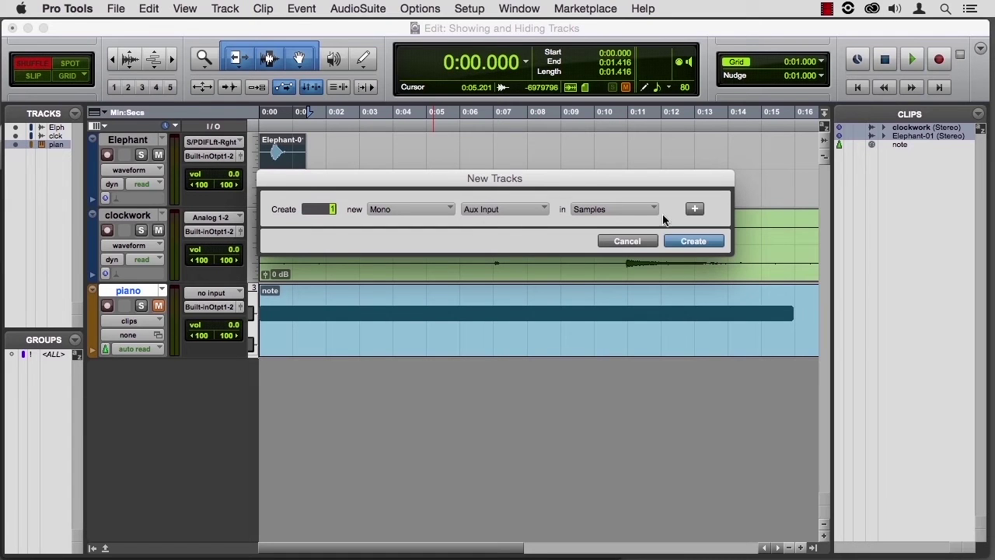
pyautogui.click(693, 208)
pyautogui.click(490, 234)
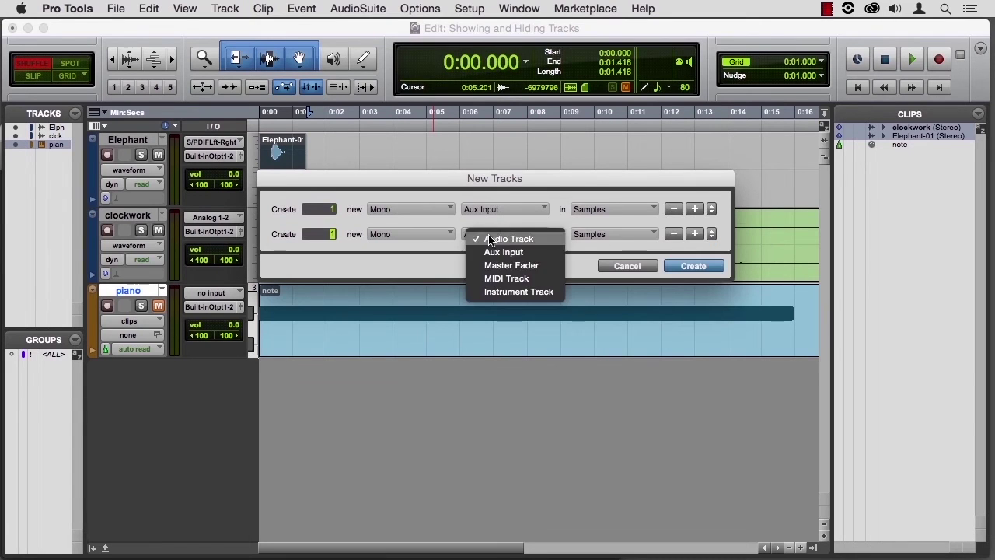
pyautogui.click(493, 266)
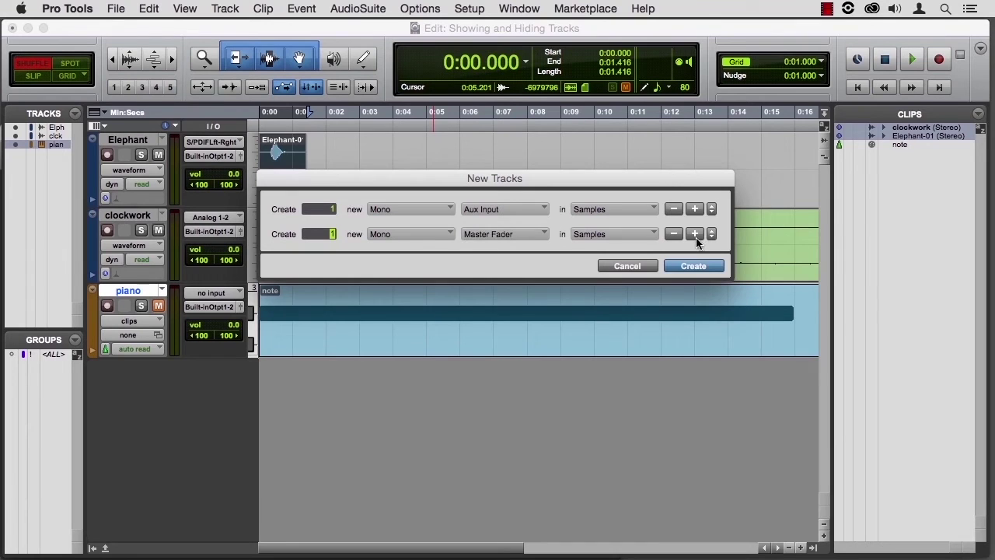
pyautogui.click(695, 234)
pyautogui.click(500, 259)
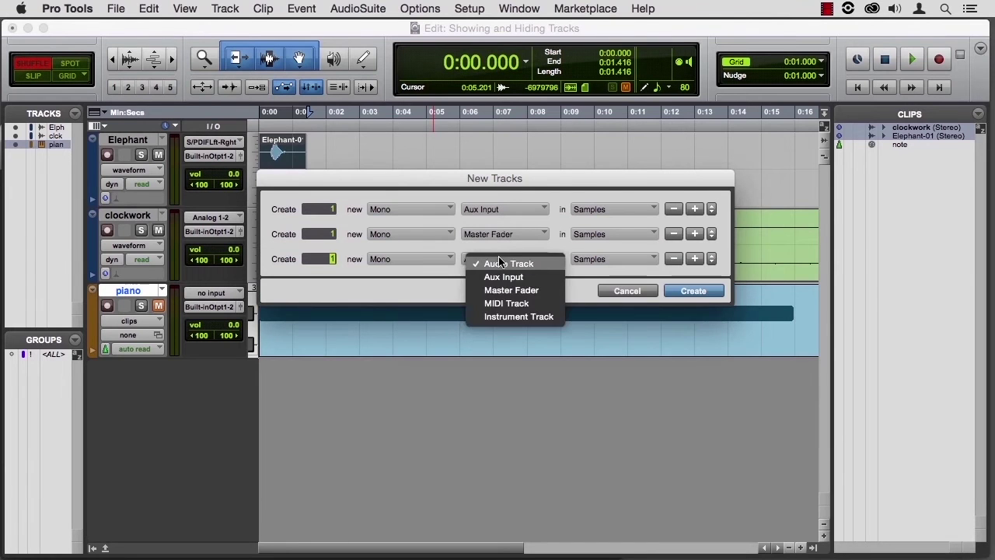
pyautogui.click(501, 305)
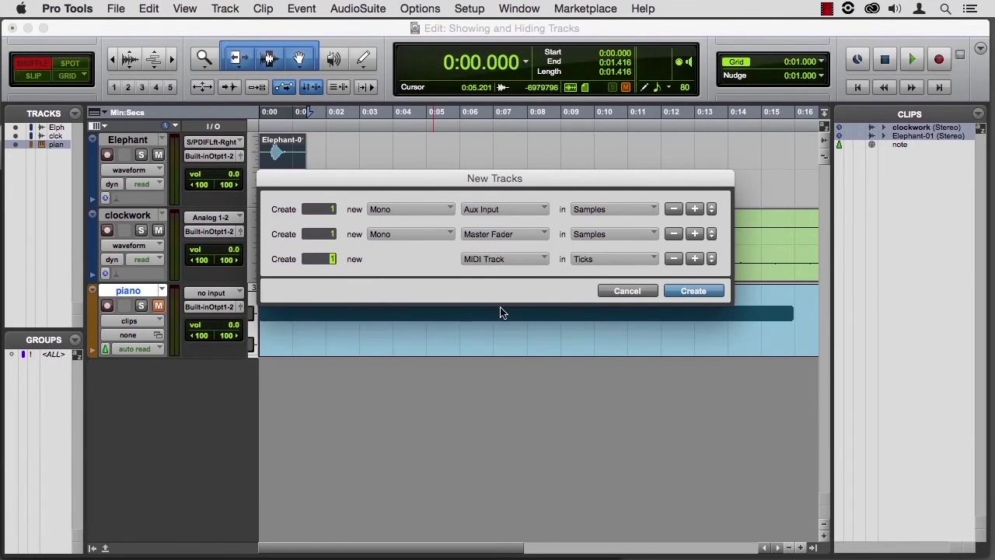
pyautogui.click(678, 290)
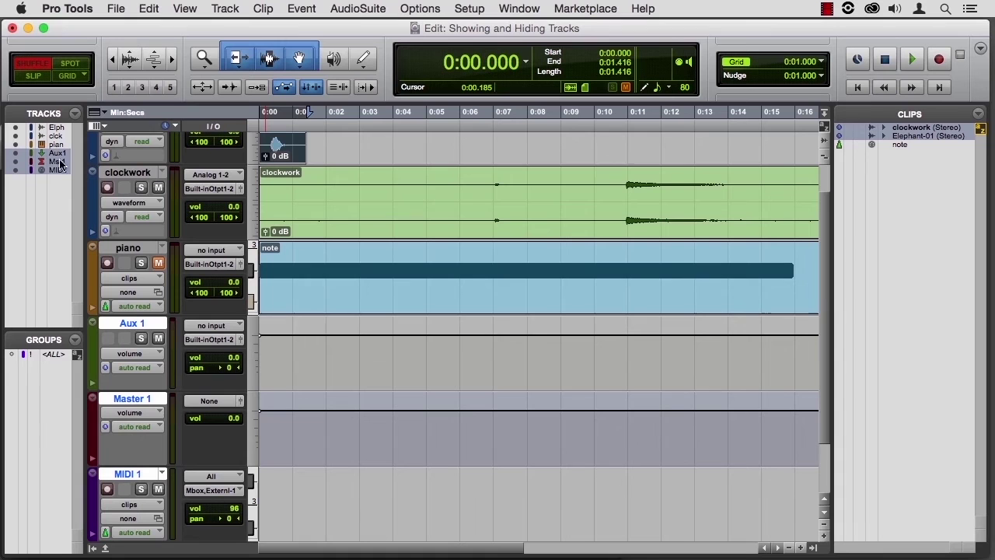
# Deselect the new tracks, jump to the Elephant track and select the clockwork track.
pyautogui.click(59, 129)
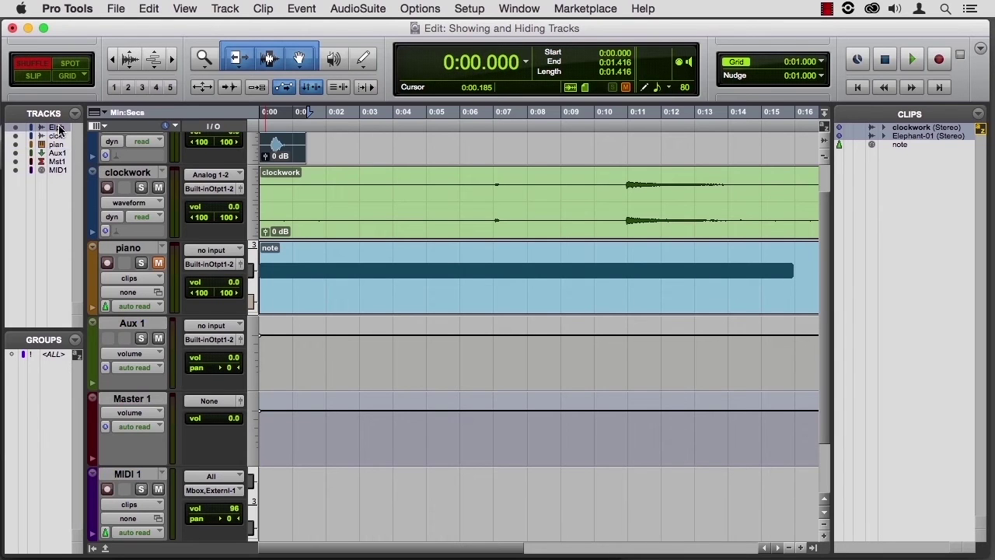
pyautogui.click(59, 129)
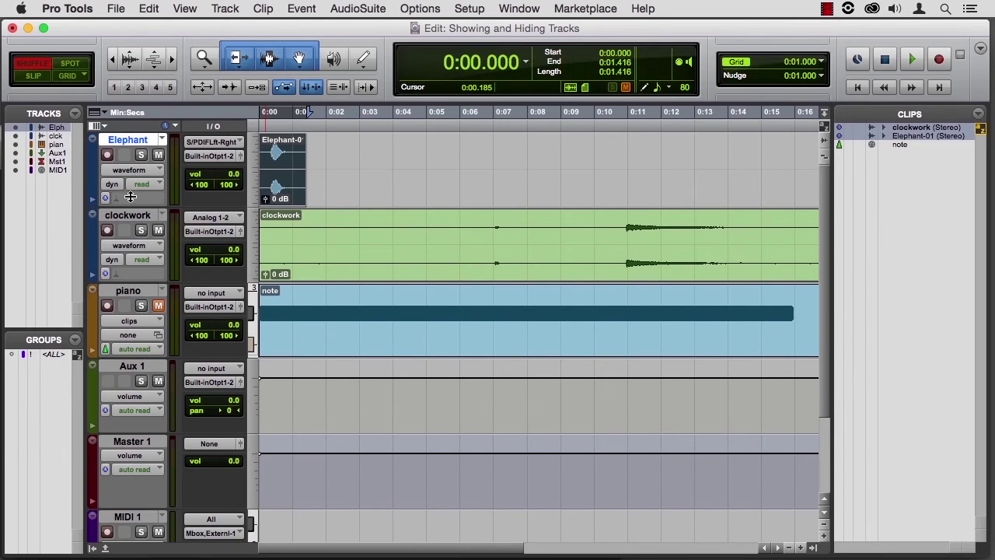
pyautogui.click(128, 218)
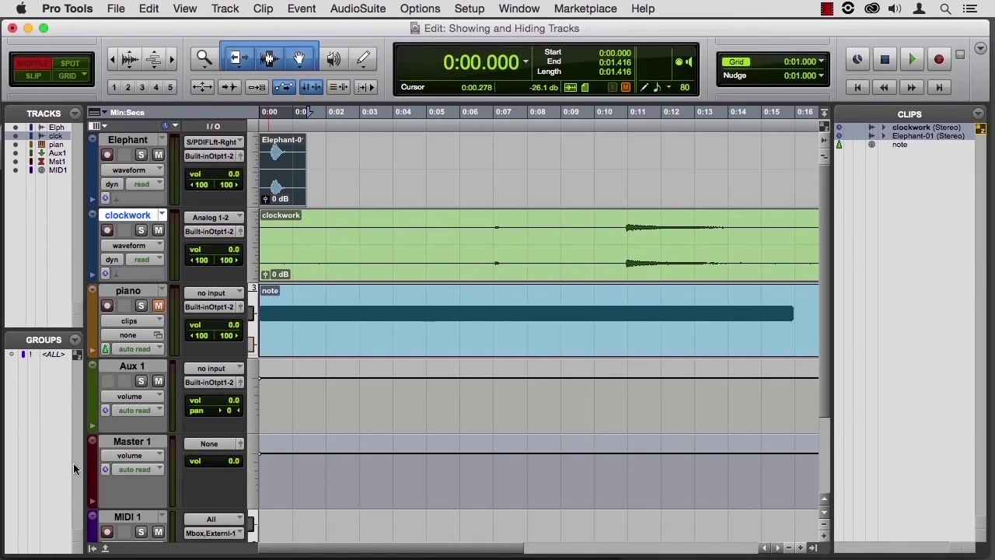
# Widen the Tracks panel, then move Elephant below clockwork, Aux 1 above piano, MIDI 1 above Master 1.
pyautogui.moveTo(82, 466); pyautogui.dragTo(204, 476)
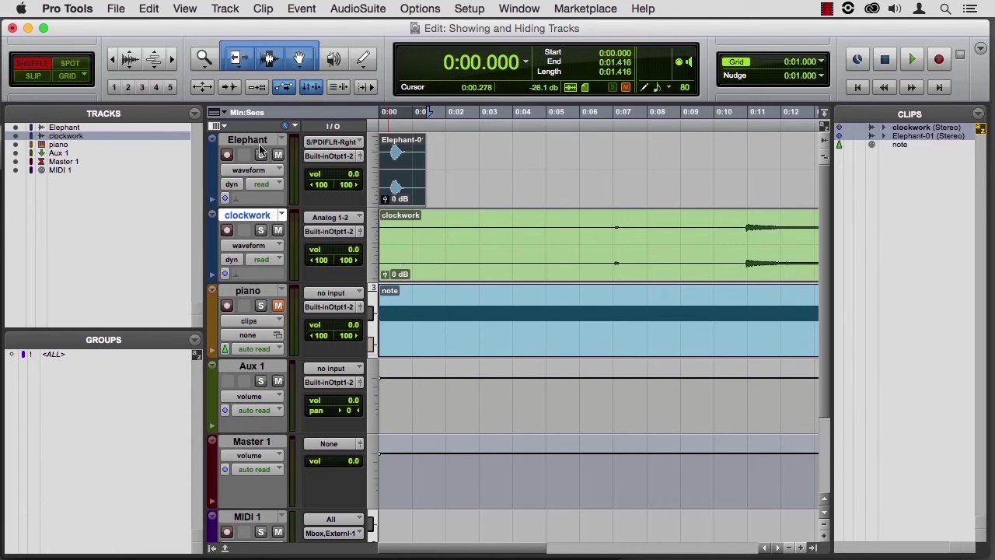
pyautogui.moveTo(262, 150)
pyautogui.mouseDown()
pyautogui.moveTo(255, 237)
pyautogui.moveTo(256, 154)
pyautogui.mouseUp()
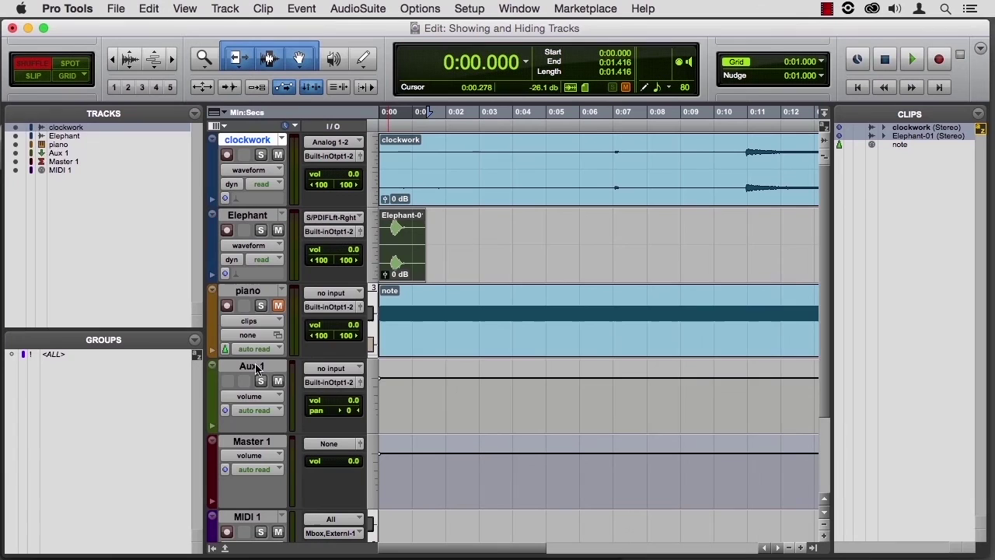
pyautogui.moveTo(257, 366); pyautogui.dragTo(257, 303)
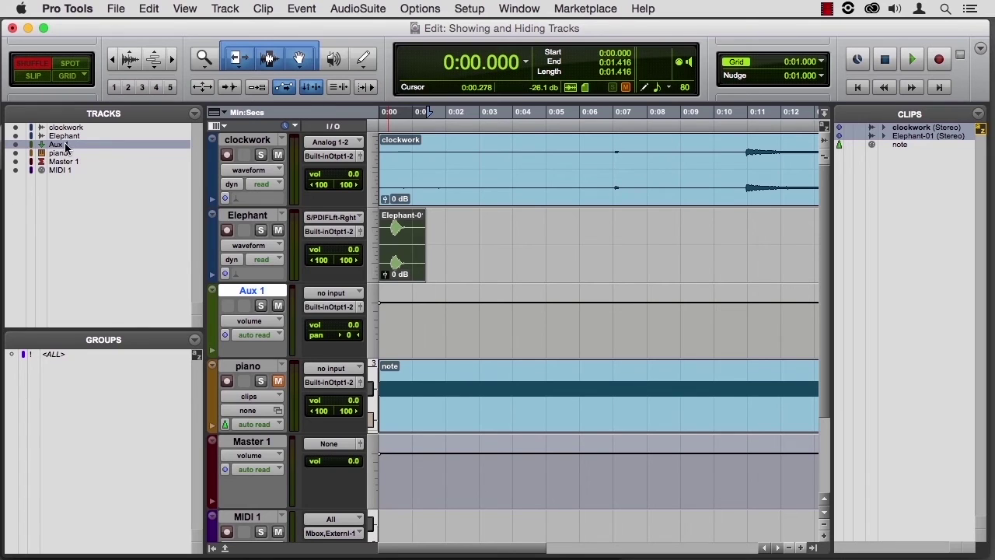
pyautogui.moveTo(63, 161)
pyautogui.mouseDown()
pyautogui.moveTo(62, 177)
pyautogui.moveTo(67, 146)
pyautogui.moveTo(64, 162)
pyautogui.mouseUp()
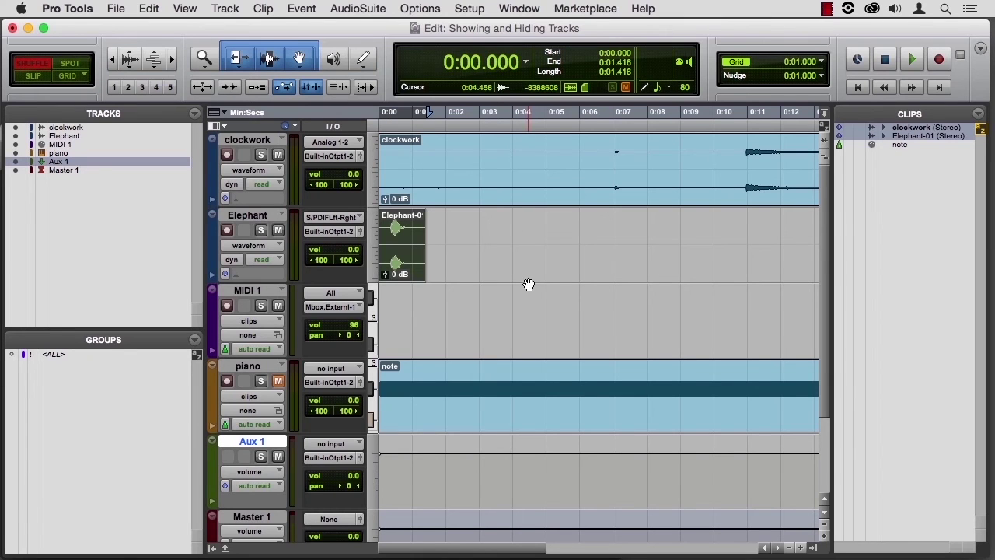
pyautogui.click(195, 115)
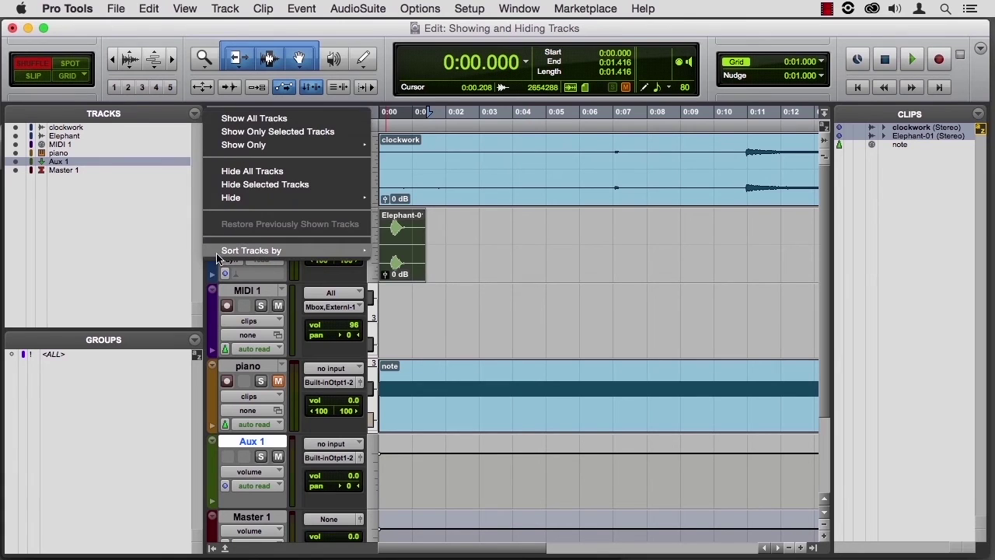
pyautogui.moveTo(224, 255)
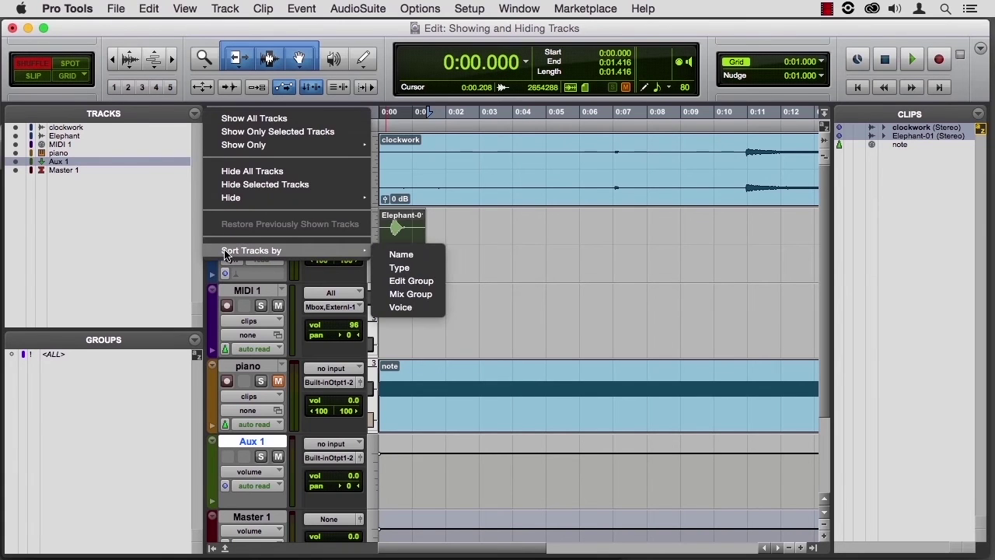
pyautogui.click(426, 267)
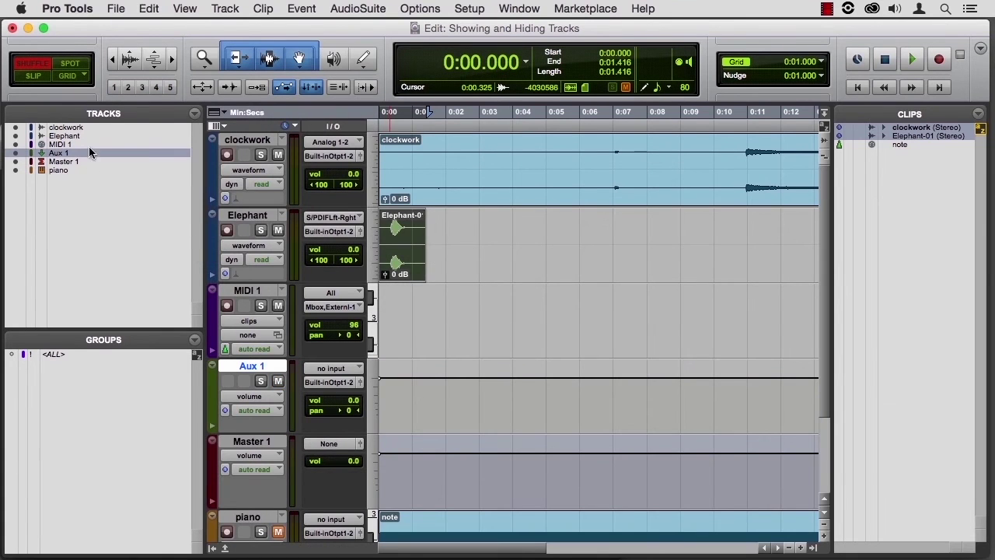
pyautogui.click(195, 114)
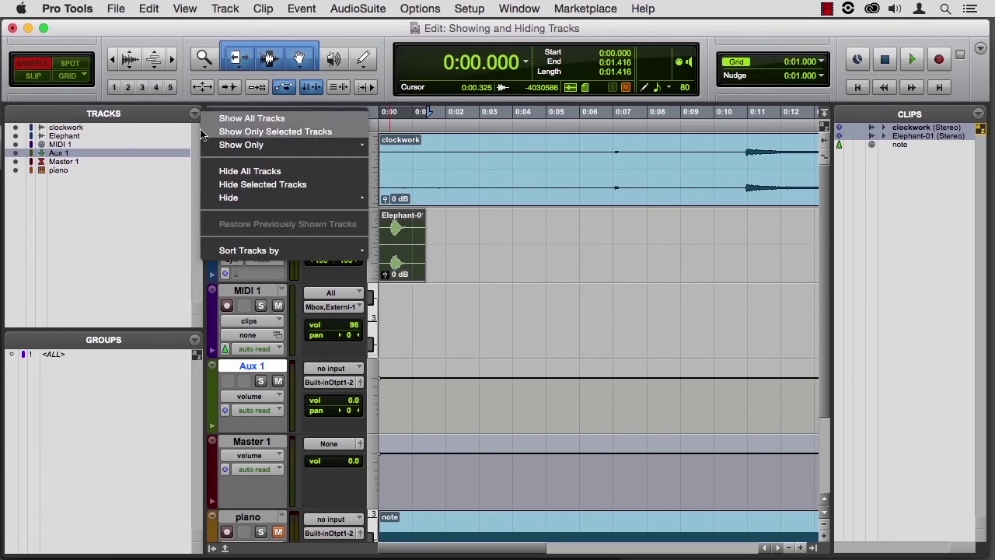
pyautogui.moveTo(227, 251)
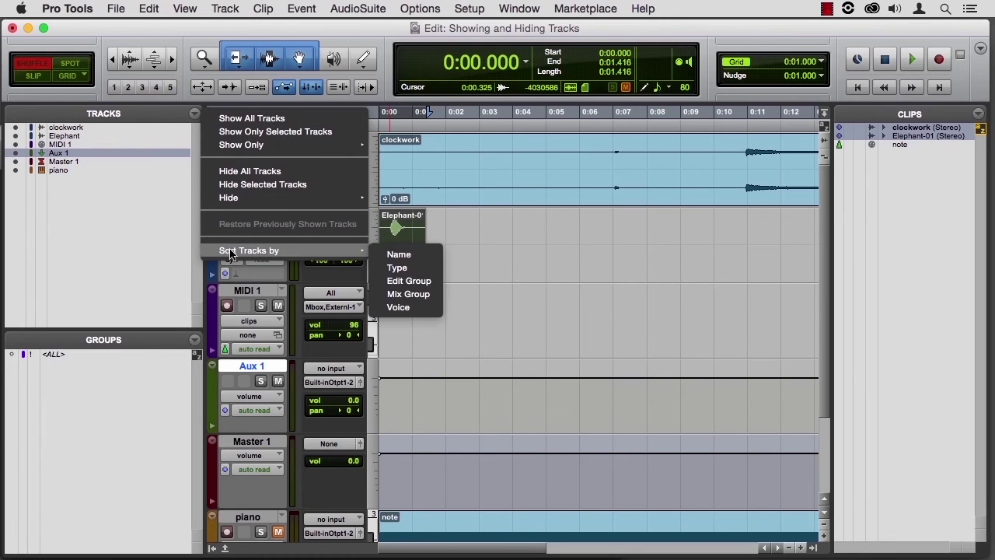
pyautogui.click(410, 257)
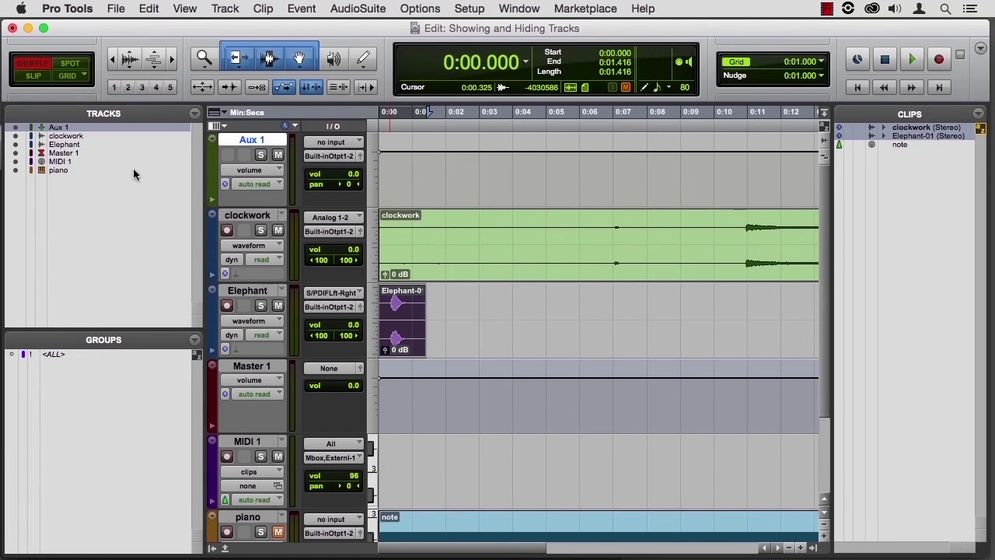
pyautogui.moveTo(62, 137); pyautogui.dragTo(64, 188)
pyautogui.click(66, 145)
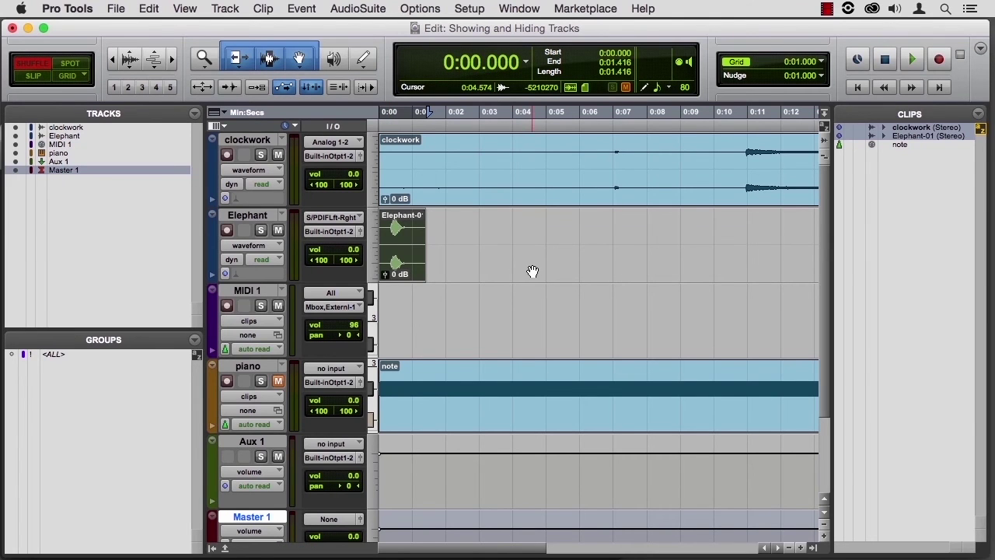
# Show the Mix window, reposition it, and open, widen, then close the Tracks/Groups list.
pyautogui.press('super+equal')
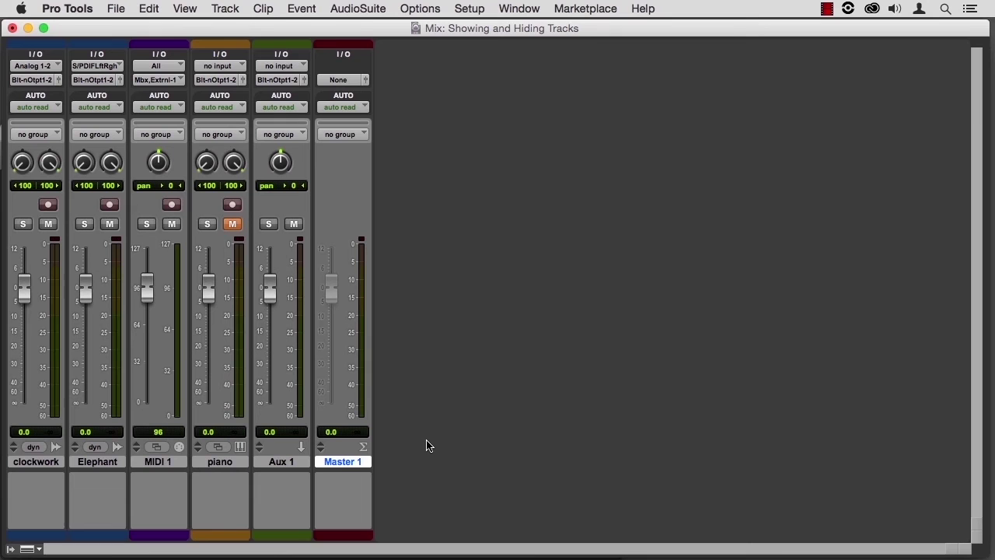
pyautogui.moveTo(186, 30); pyautogui.dragTo(325, 29)
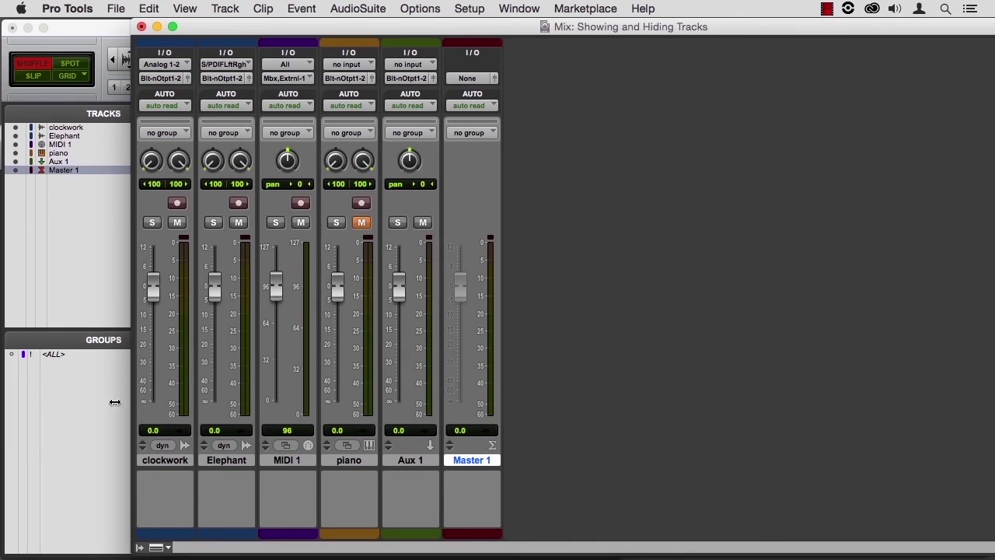
pyautogui.click(139, 548)
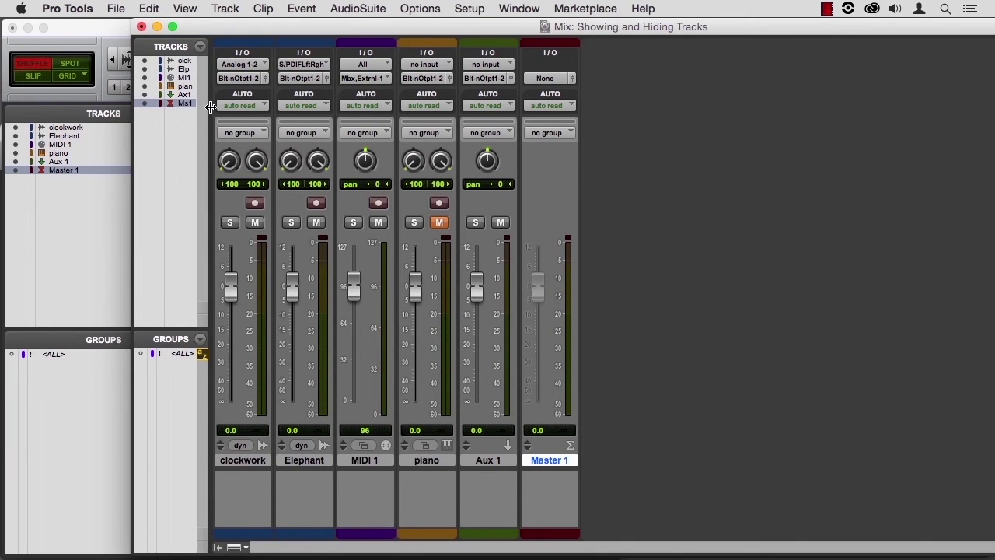
pyautogui.moveTo(210, 106); pyautogui.dragTo(327, 105)
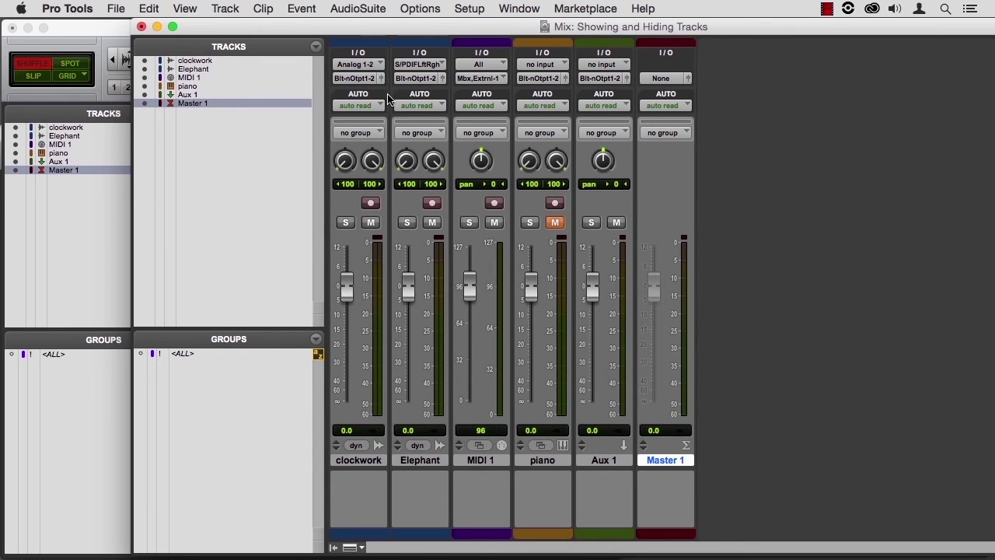
pyautogui.click(333, 548)
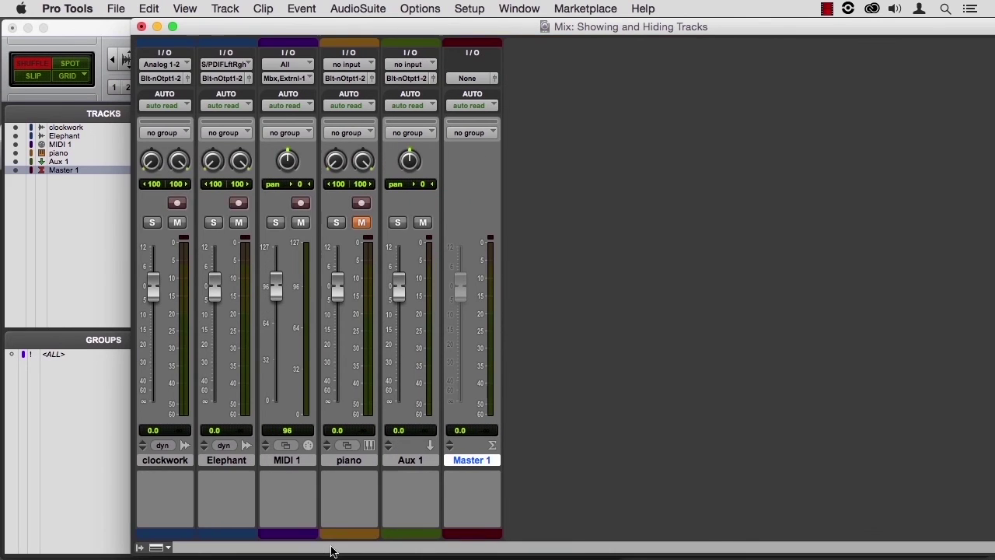
# In the Edit window, apply Show Only audio tracks, then Show Only the master track.
pyautogui.click(125, 83)
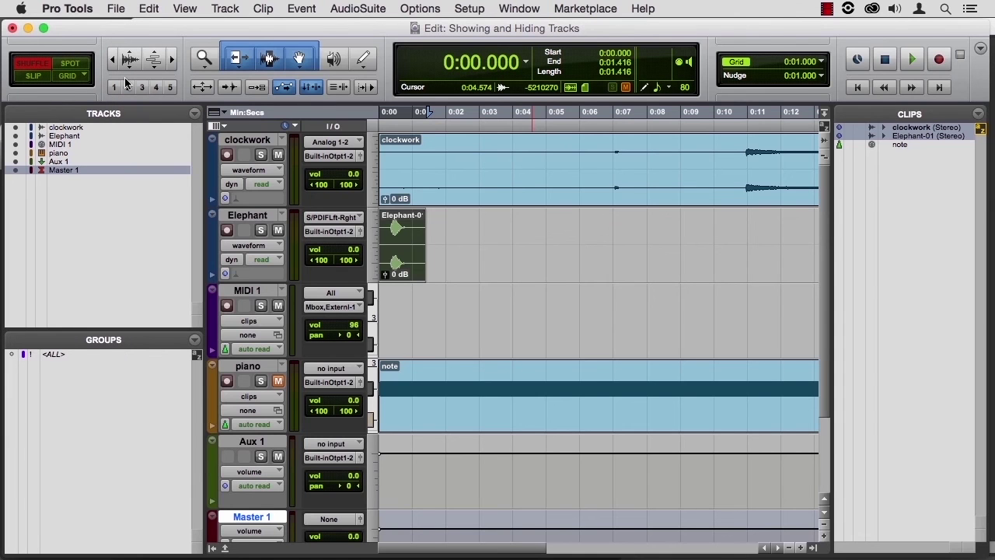
pyautogui.click(193, 114)
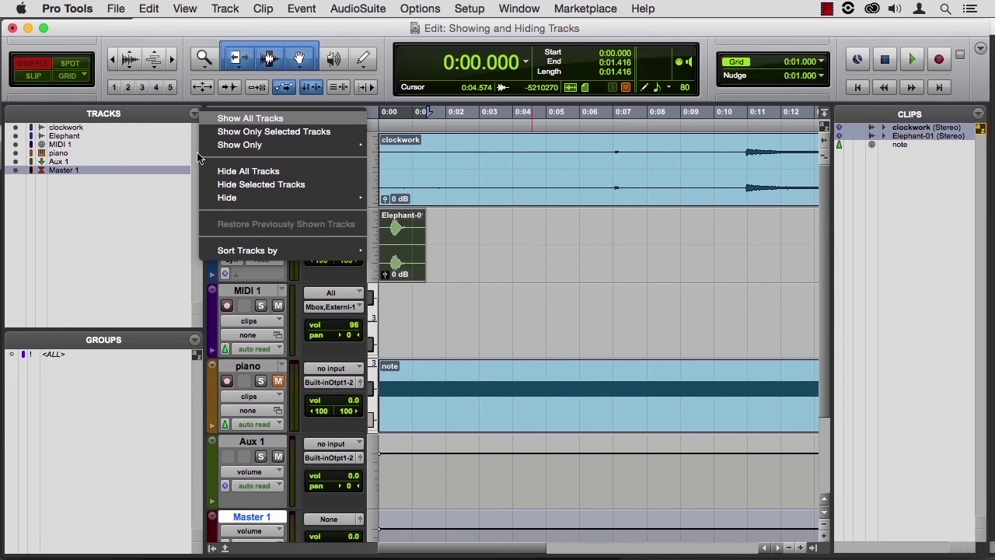
pyautogui.moveTo(219, 251)
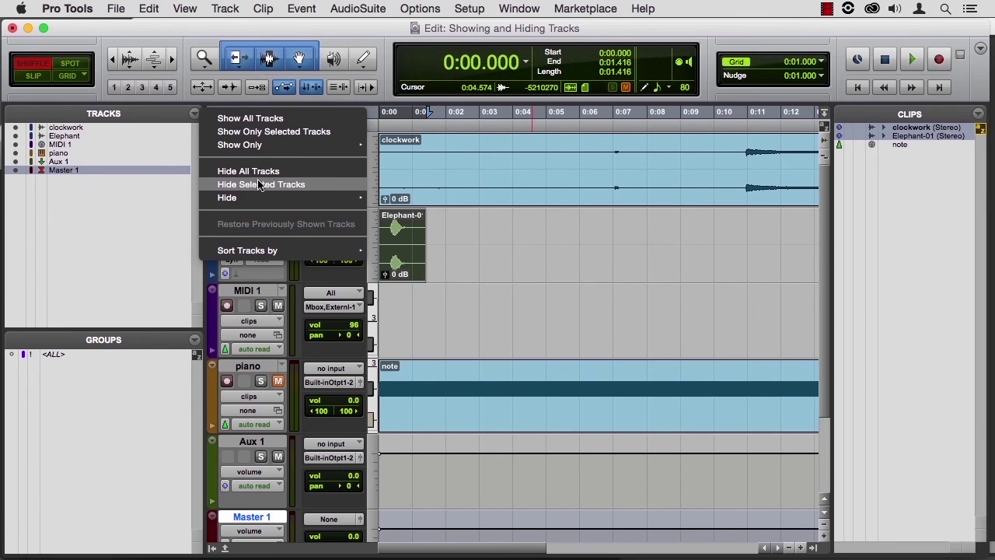
pyautogui.moveTo(280, 146)
pyautogui.click(401, 152)
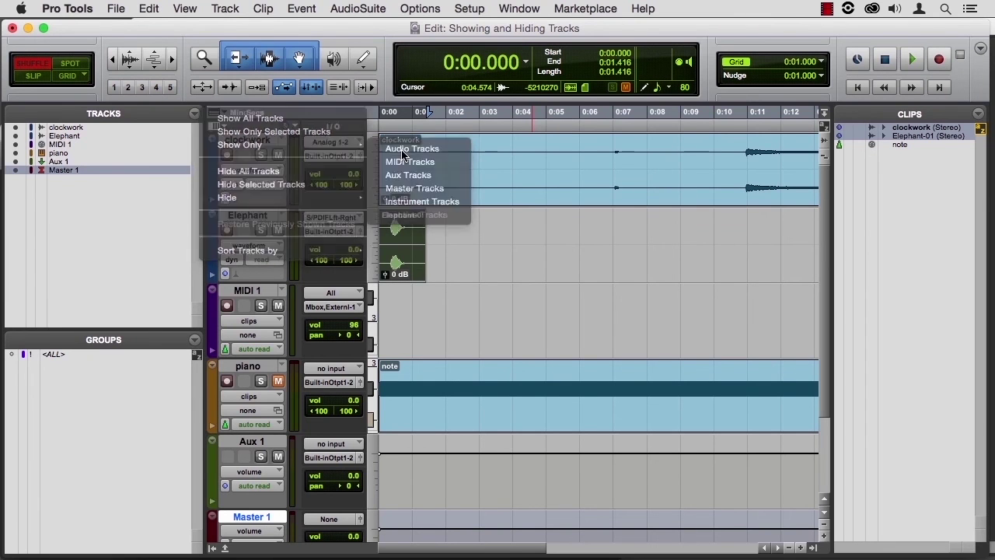
pyautogui.click(194, 114)
pyautogui.moveTo(272, 146)
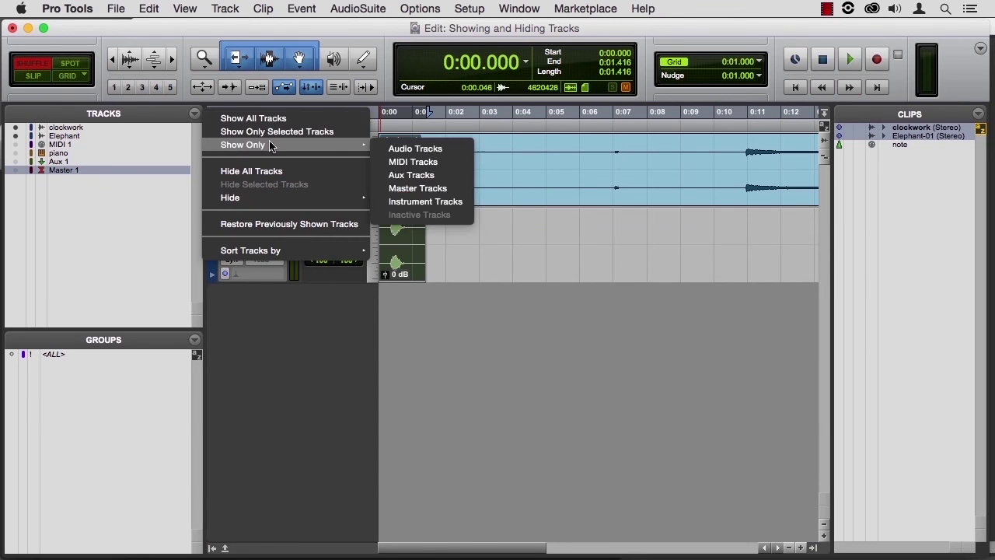
pyautogui.click(404, 191)
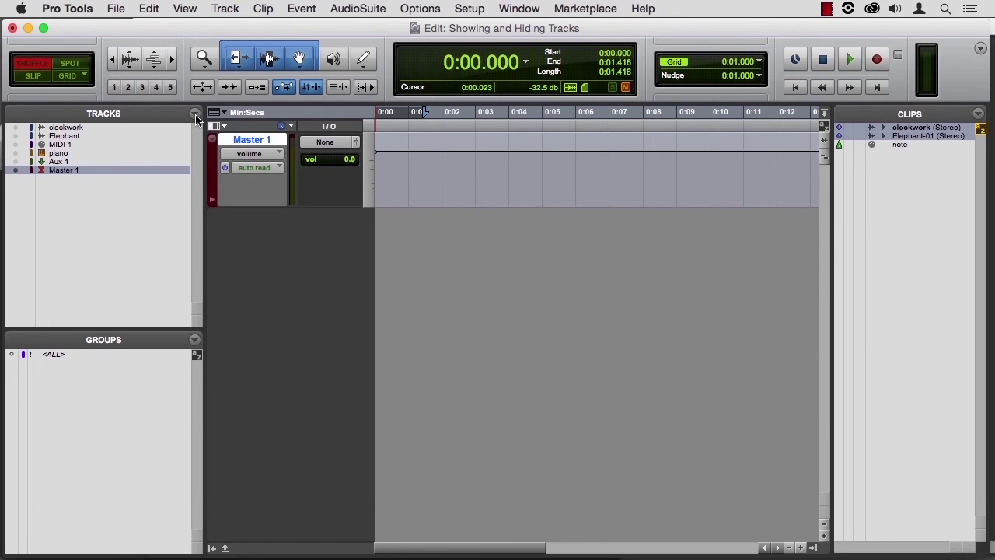
# Select only MIDI 1, Aux 1 and Master 1 and choose Show Only Selected Tracks.
pyautogui.keyDown('shift'); pyautogui.click(72, 126); pyautogui.keyUp('shift')
pyautogui.keyDown('super'); pyautogui.click(80, 150); pyautogui.keyUp('super')
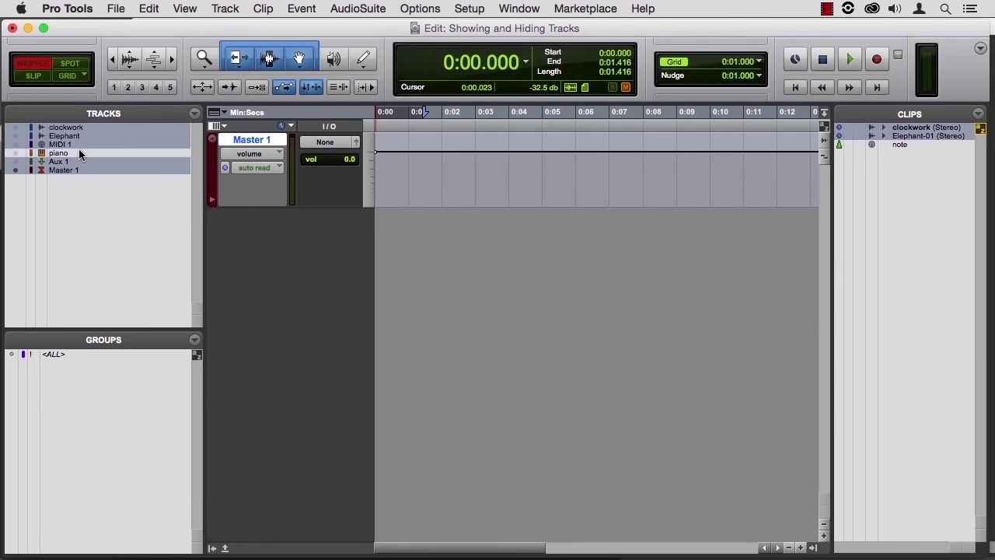
pyautogui.keyDown('super'); pyautogui.click(78, 135); pyautogui.keyUp('super')
pyautogui.keyDown('super'); pyautogui.click(81, 127); pyautogui.keyUp('super')
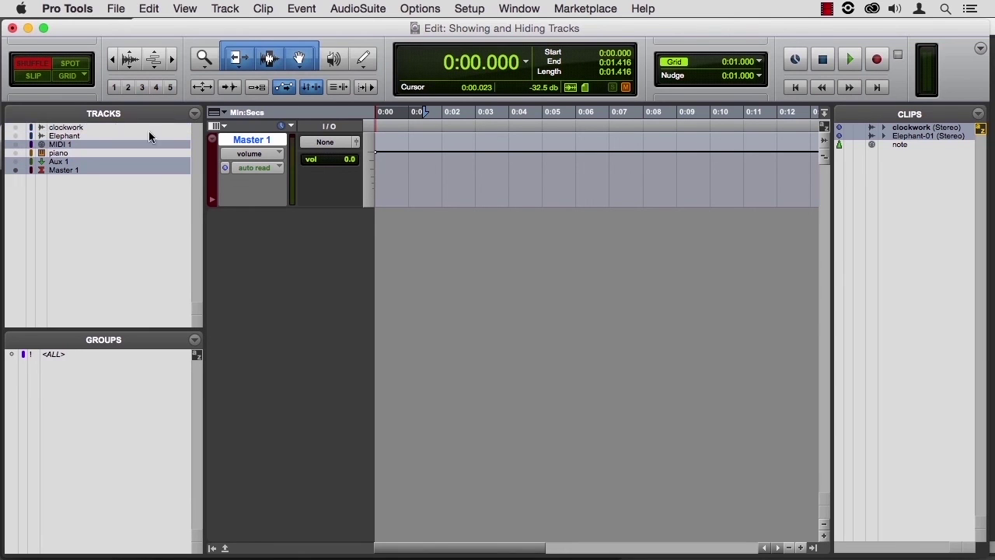
pyautogui.click(196, 114)
pyautogui.click(262, 130)
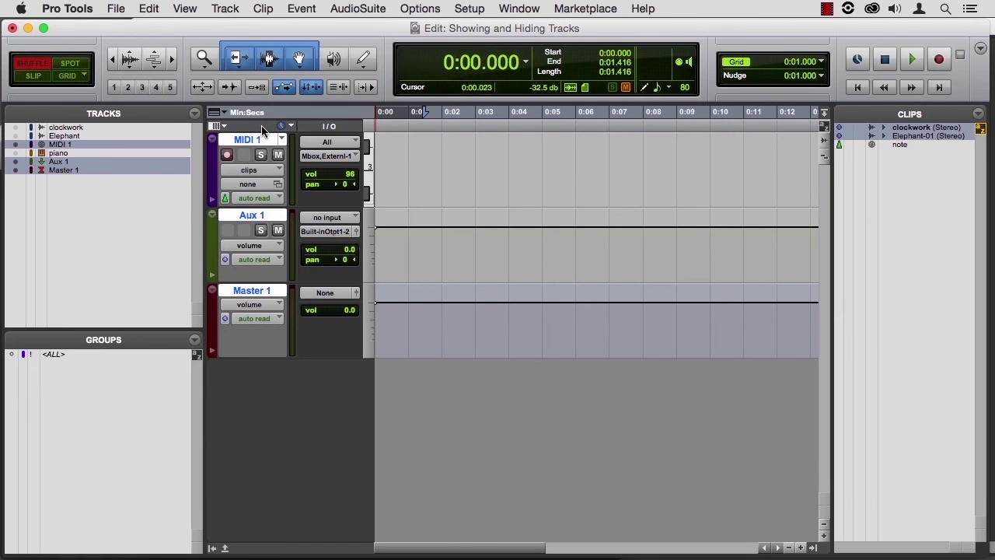
# Select Elephant alone and choose Show Only Selected Tracks.
pyautogui.click(82, 135)
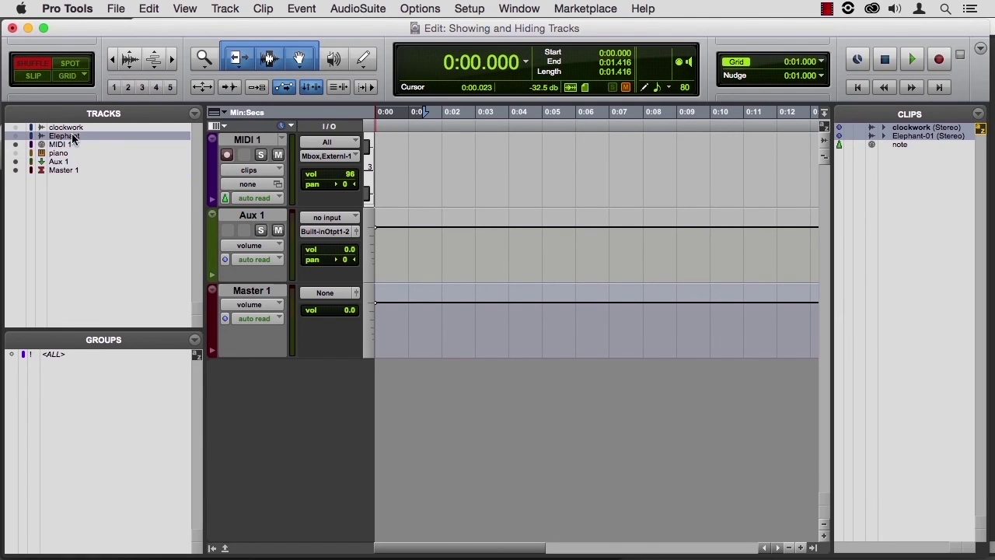
pyautogui.click(195, 114)
pyautogui.click(223, 132)
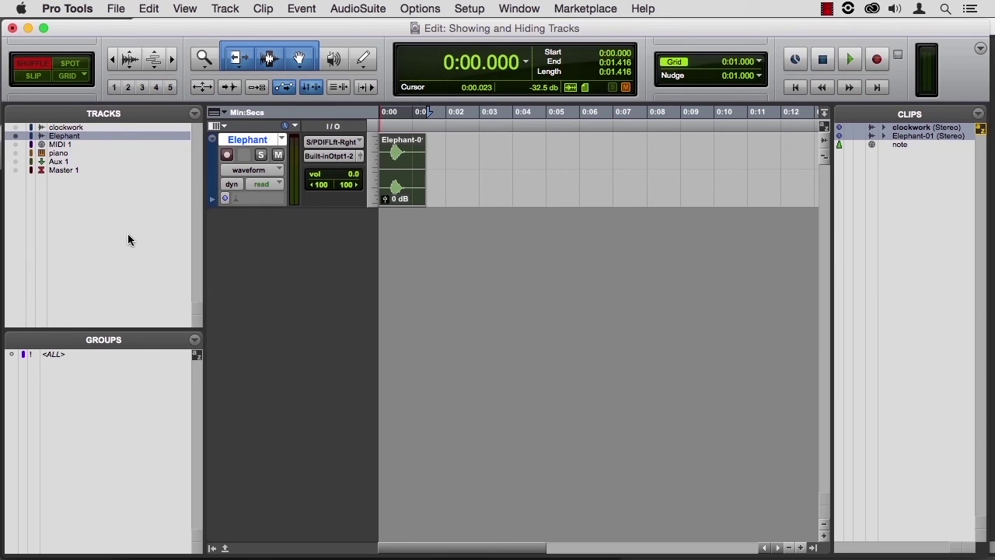
# Select the Elephant clip, play it back and stop, then select the clockwork track.
pyautogui.press('space')
pyautogui.click(433, 156)
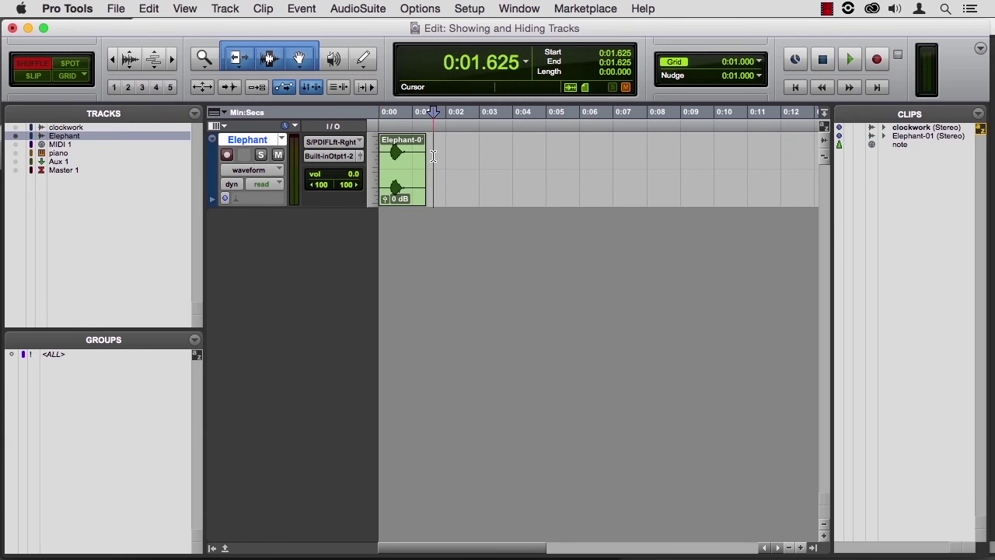
pyautogui.press('Return')
pyautogui.press('space')
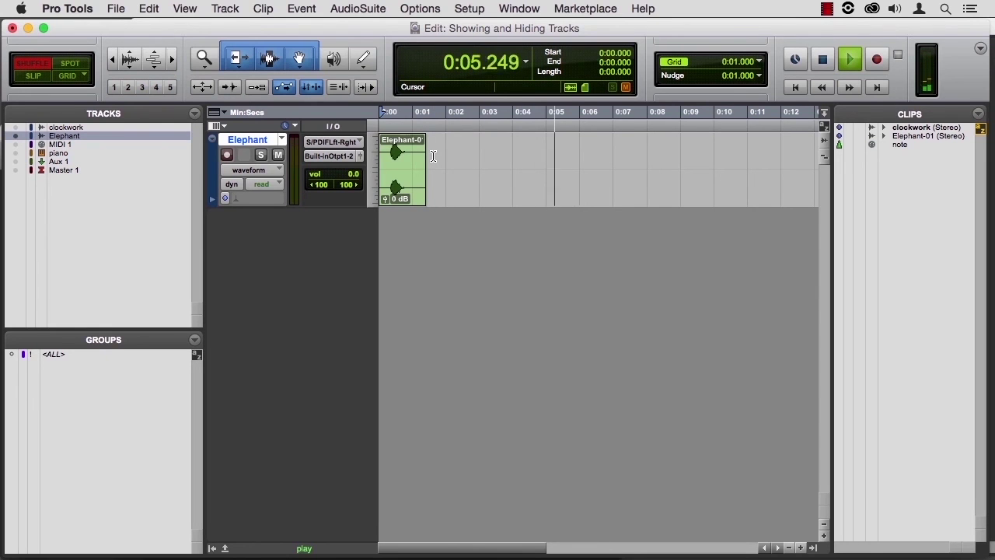
pyautogui.press('space')
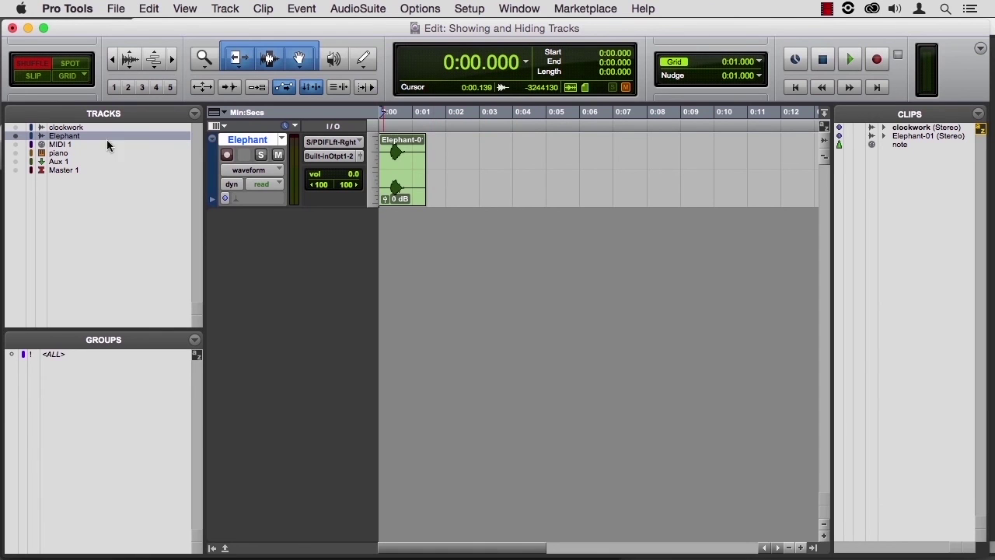
pyautogui.click(65, 128)
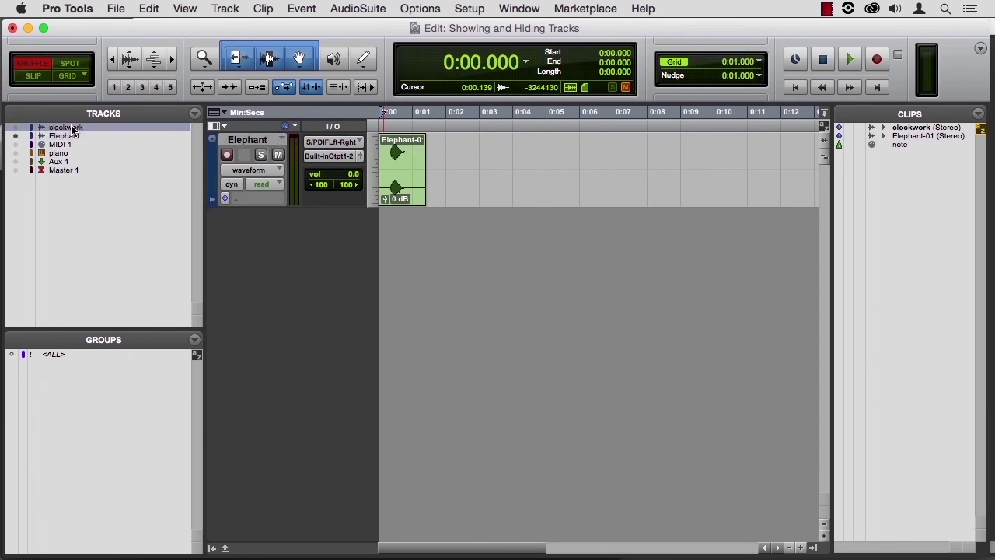
# Choose Show All Tracks, mute the clockwork track, and start playback.
pyautogui.click(193, 113)
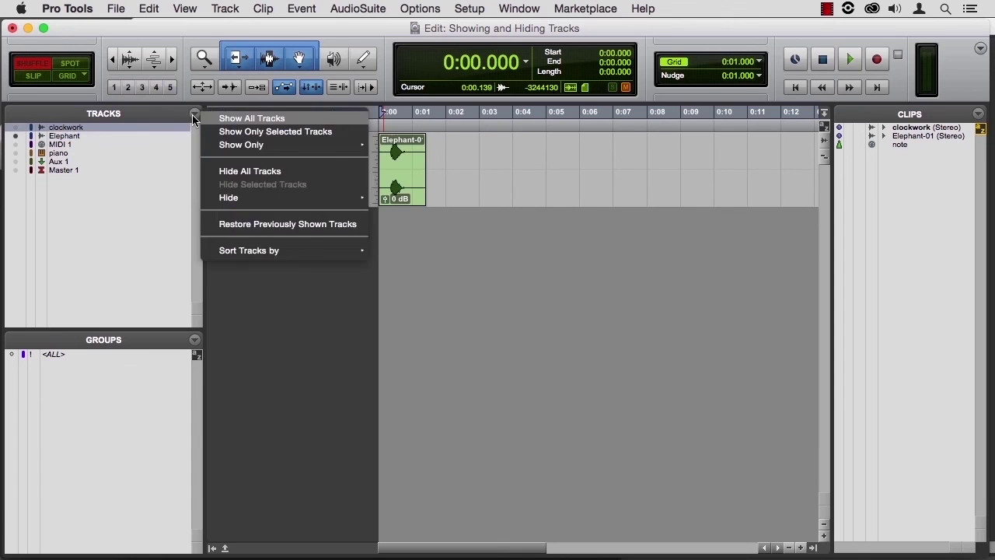
pyautogui.click(239, 119)
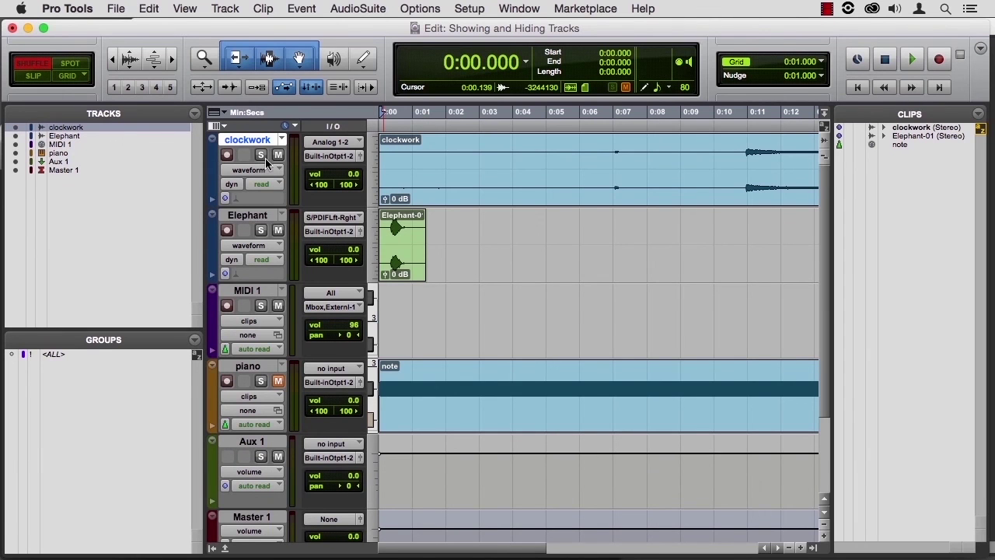
pyautogui.click(278, 156)
pyautogui.press('space')
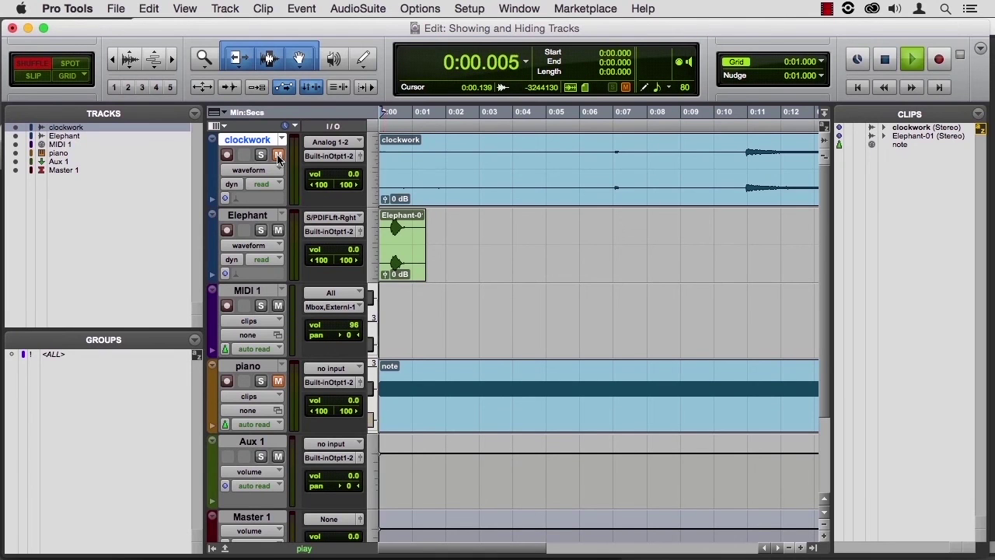